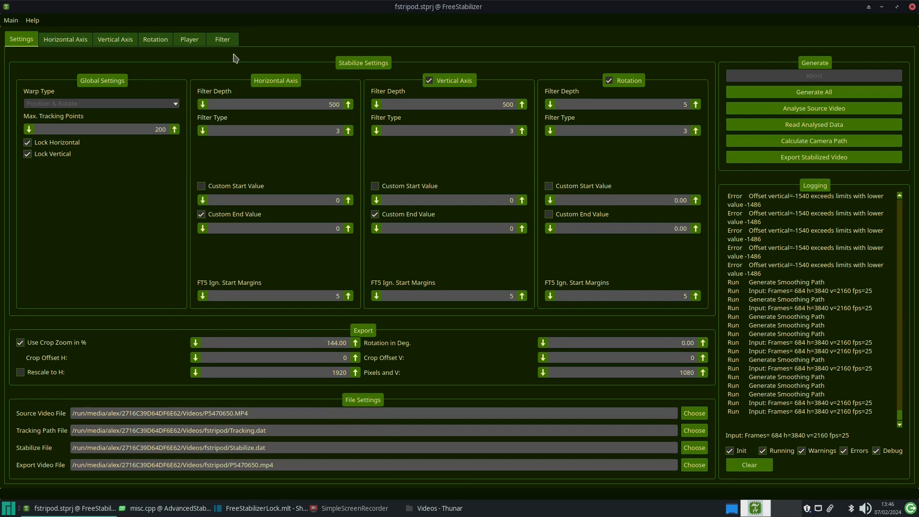
# Calculate the camera path and start playback of the stabilized preview in the player
pyautogui.click(797, 143)
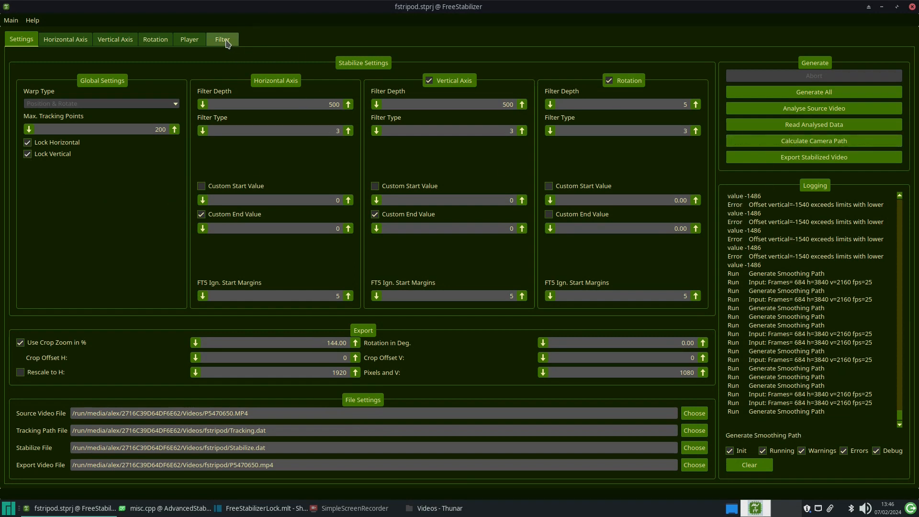
pyautogui.click(194, 41)
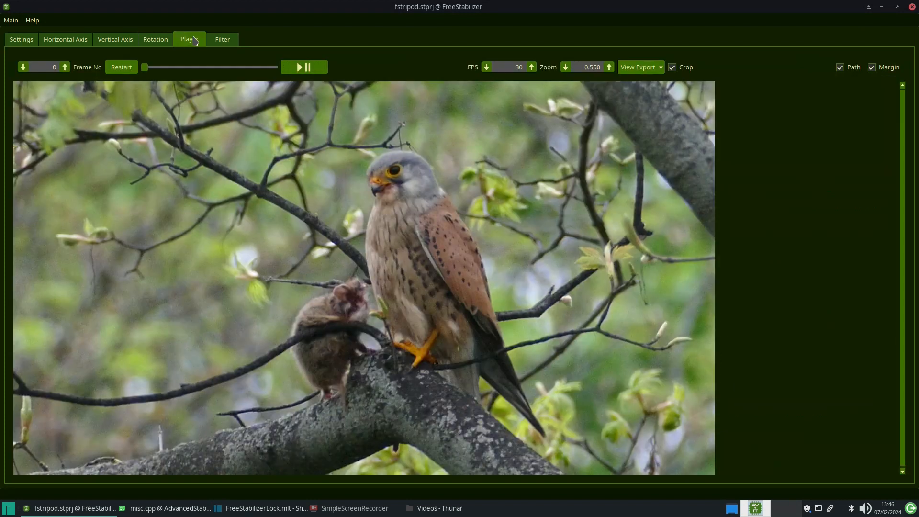
pyautogui.click(302, 68)
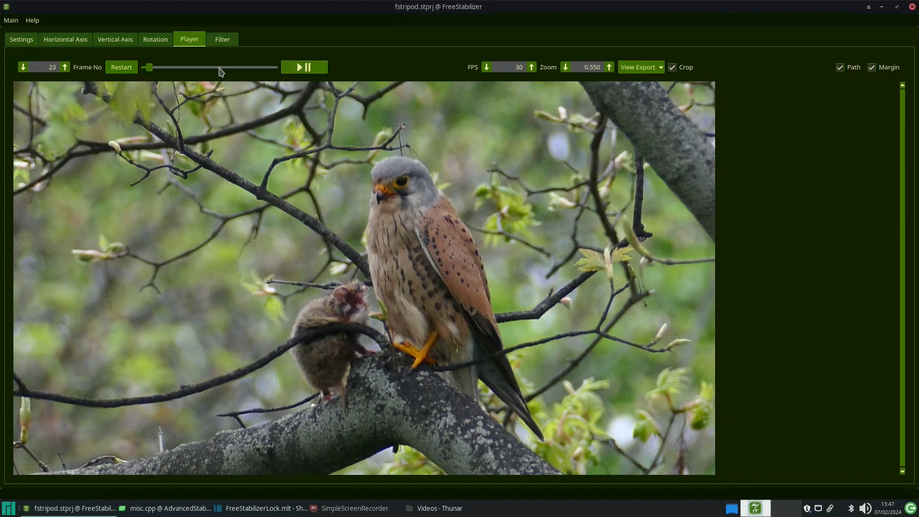
# Recalculate the camera path and move the player preview to frame 100
pyautogui.click(25, 40)
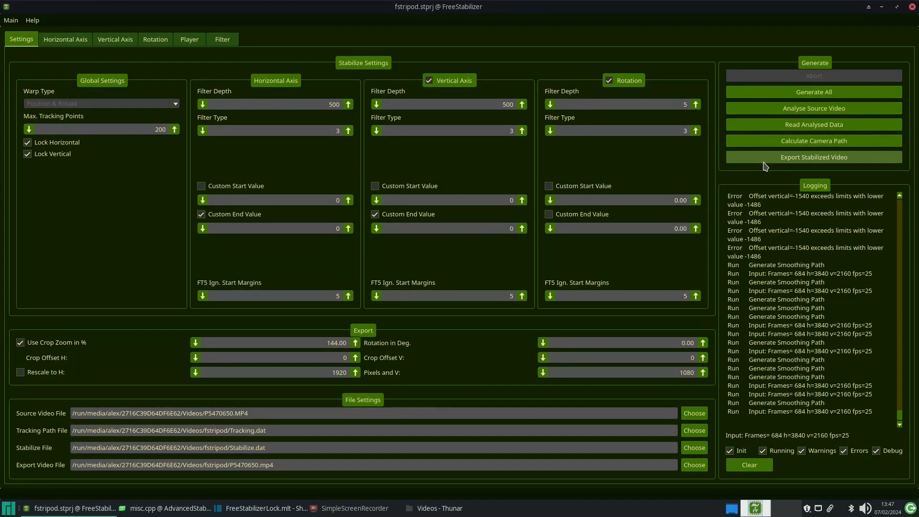
pyautogui.click(766, 145)
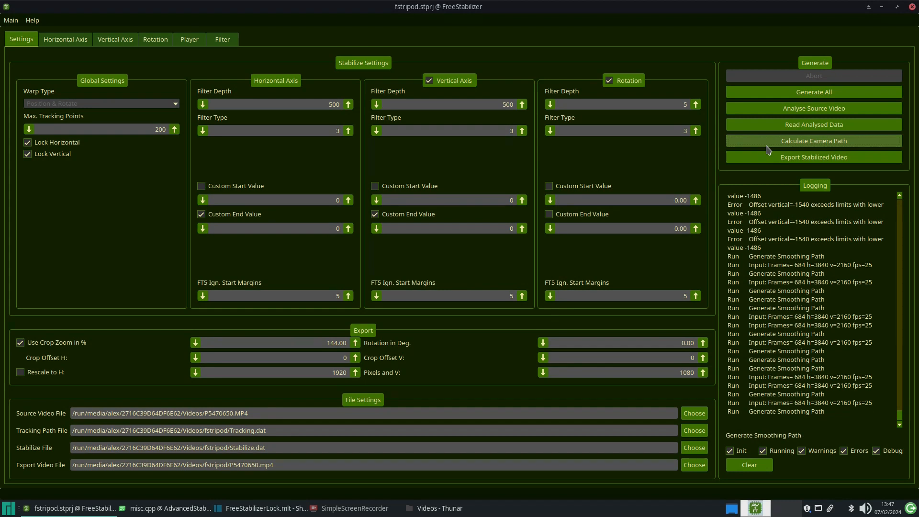
pyautogui.click(190, 40)
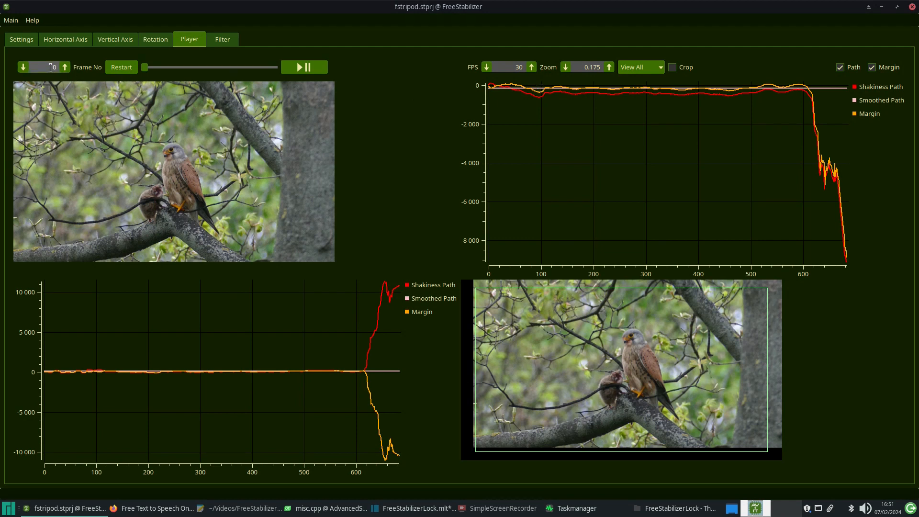
pyautogui.scroll(1, 51, 67)
pyautogui.scroll(9, 51, 67)
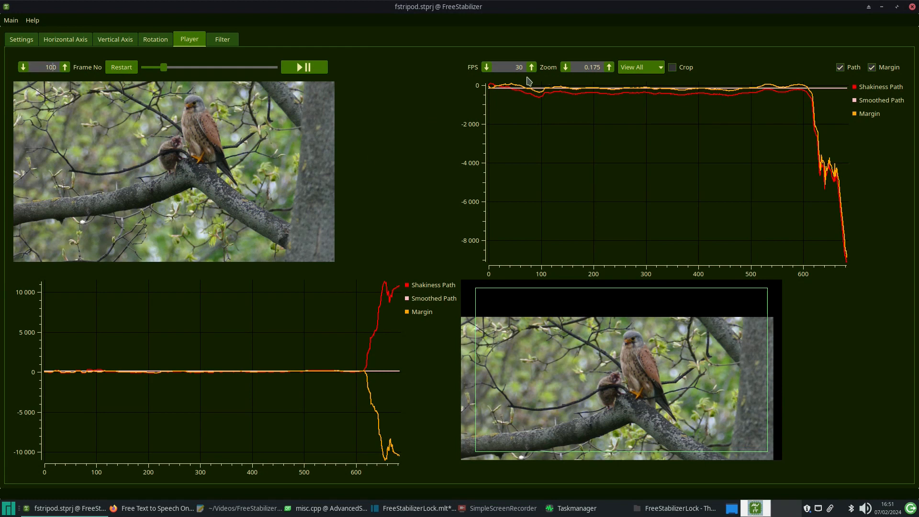
# Check the export settings and view the stabilized preview at frame 100
pyautogui.click(28, 43)
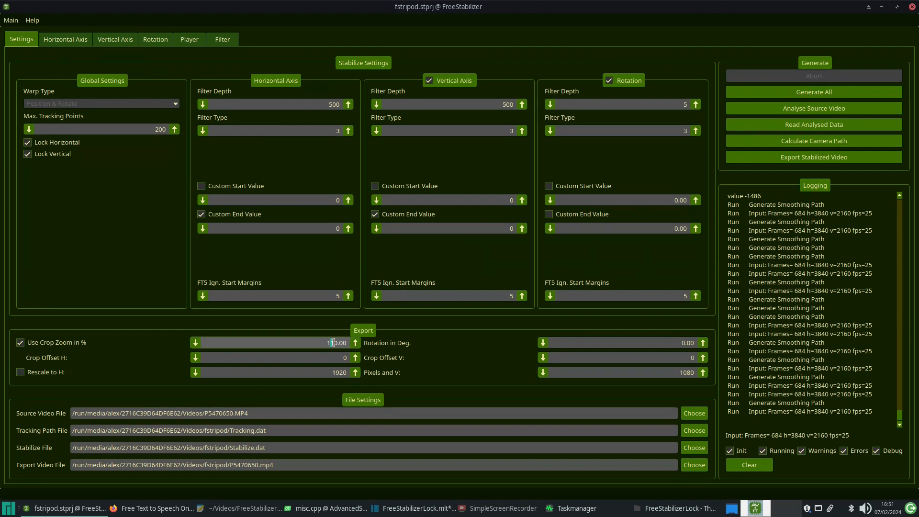
pyautogui.click(192, 43)
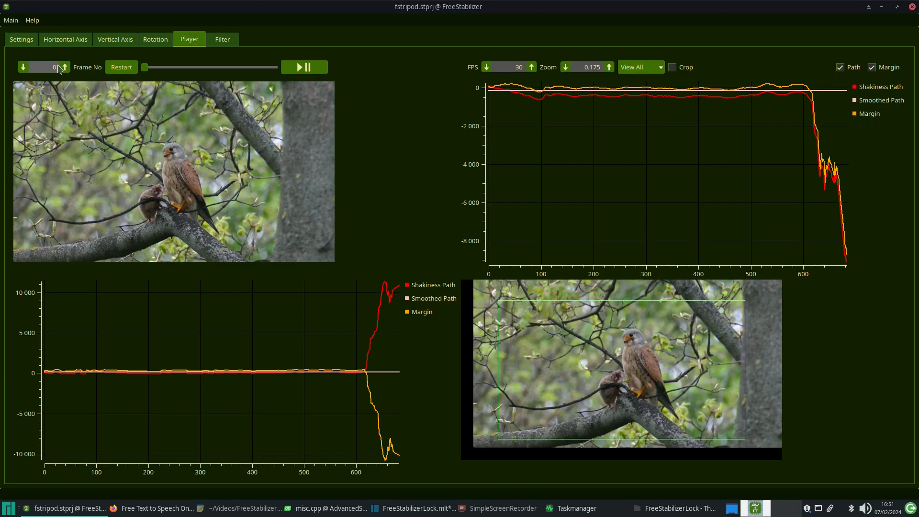
pyautogui.scroll(10, 60, 70)
pyautogui.write('00')
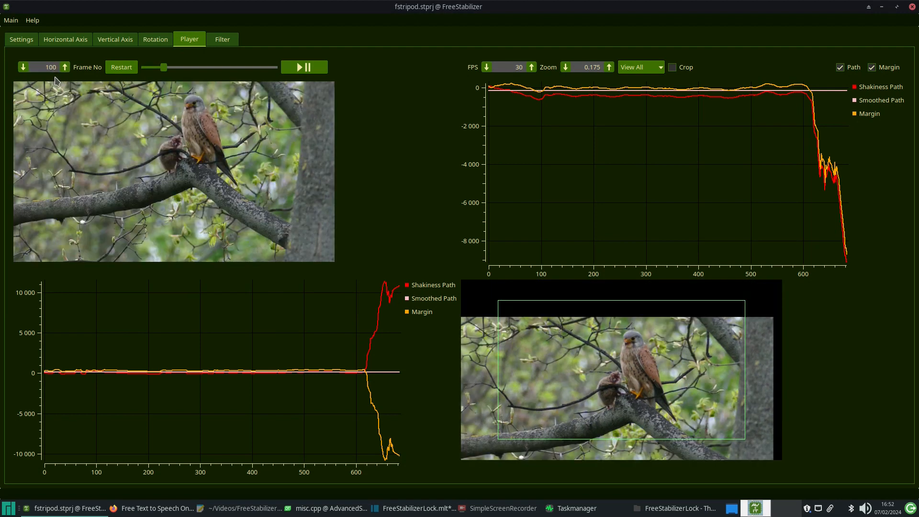
# Set the crop zoom to 144% and preview the result at frame 100
pyautogui.click(22, 39)
pyautogui.moveTo(331, 344); pyautogui.dragTo(338, 346)
pyautogui.write('44')
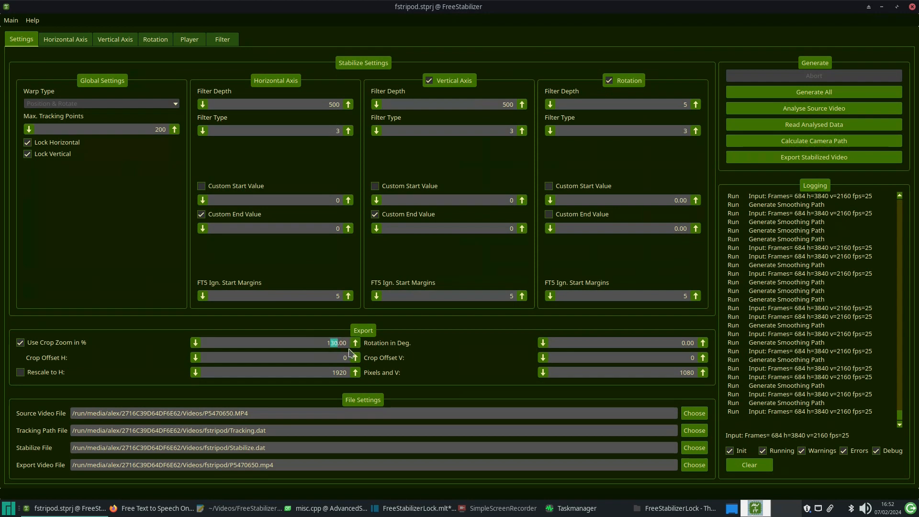
pyautogui.press('Return')
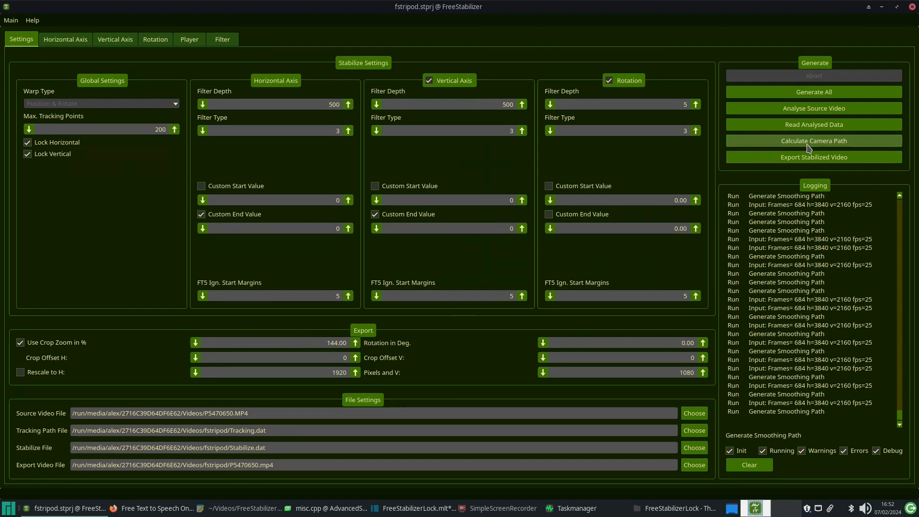
pyautogui.click(190, 40)
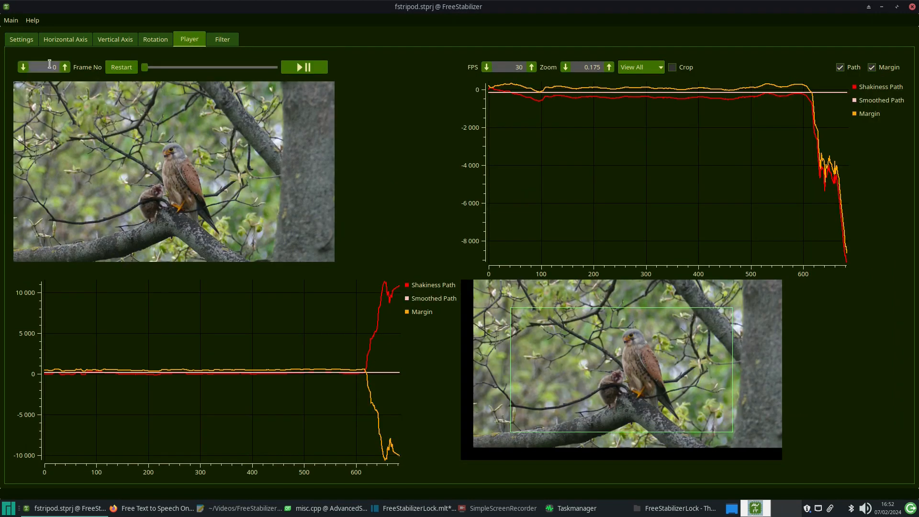
pyautogui.write('100')
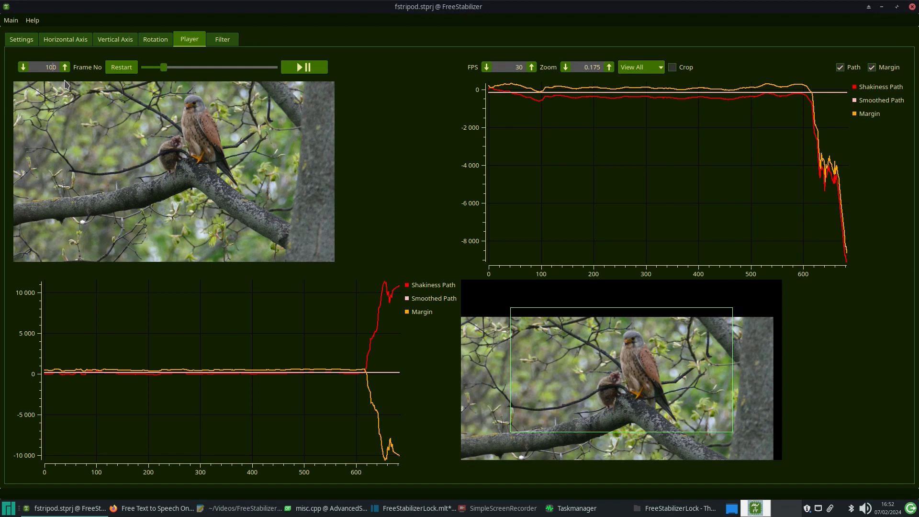
# Set the crop zoom to 160% and recalculate the camera path
pyautogui.click(21, 40)
pyautogui.moveTo(337, 343); pyautogui.dragTo(332, 343)
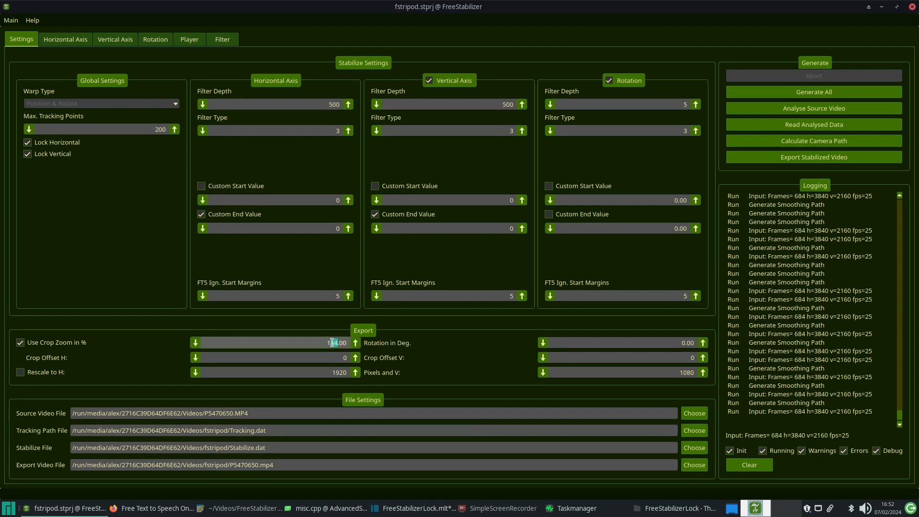
pyautogui.click(794, 141)
# Preview the stabilized result at frame 100 in the player
pyautogui.click(192, 41)
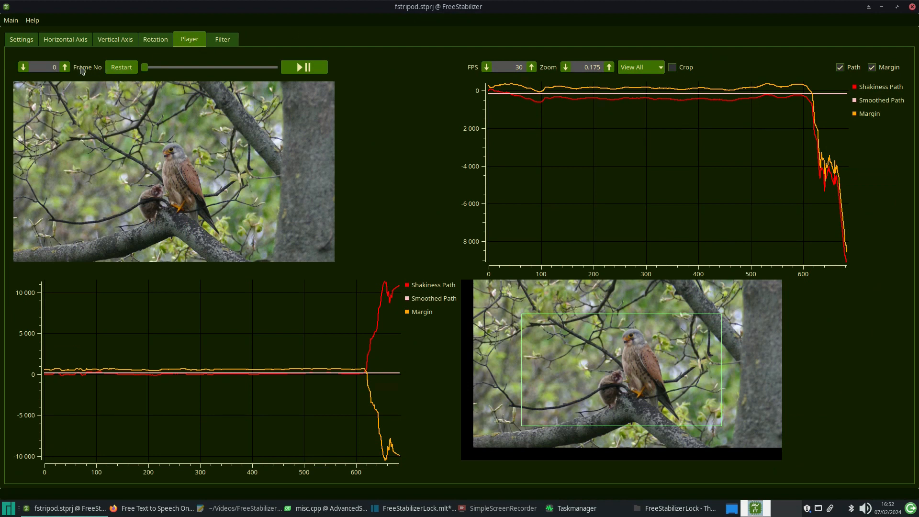
pyautogui.click(50, 66)
pyautogui.write('100')
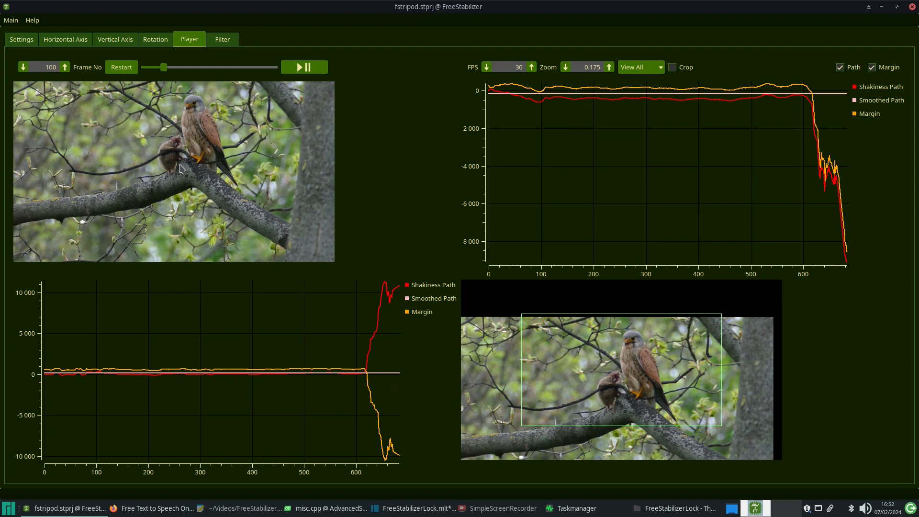
# Set the vertical crop offset to 100, checking the player preview along the way
pyautogui.click(21, 39)
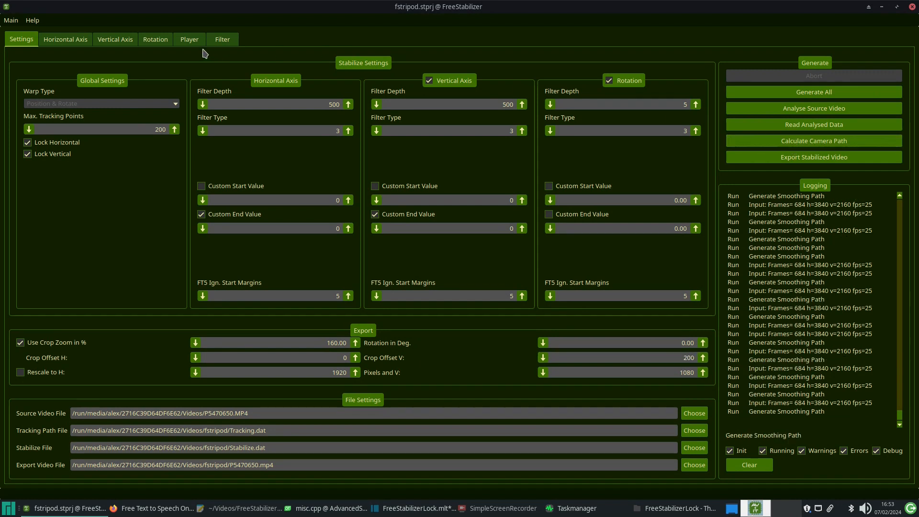
pyautogui.click(190, 40)
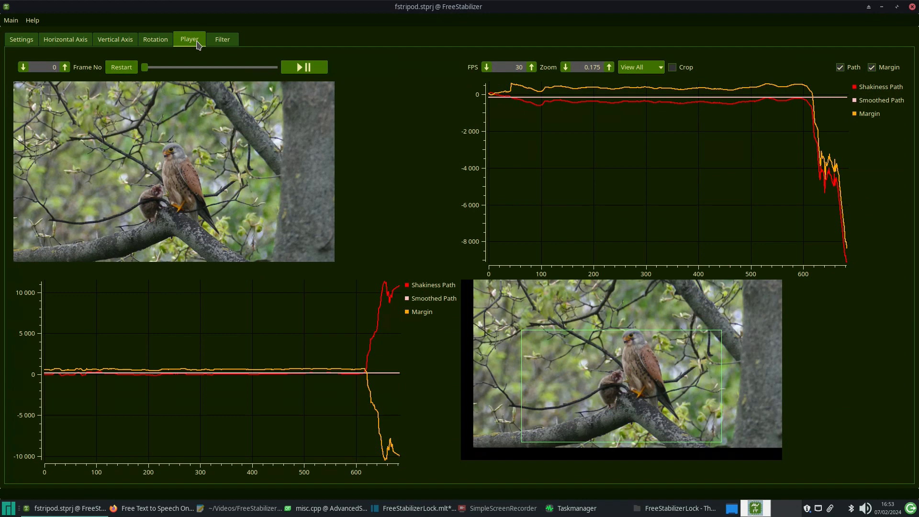
pyautogui.click(21, 40)
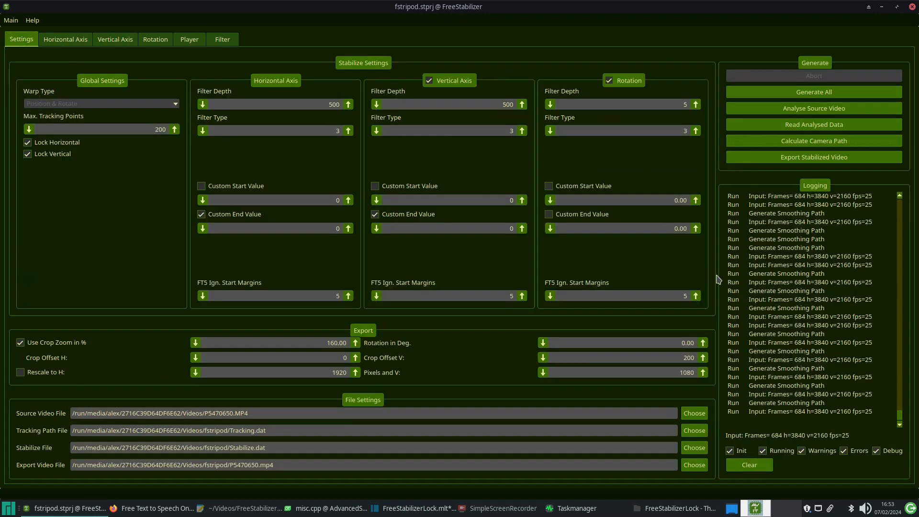
# Start exporting the stabilized video and abort the export
pyautogui.click(795, 157)
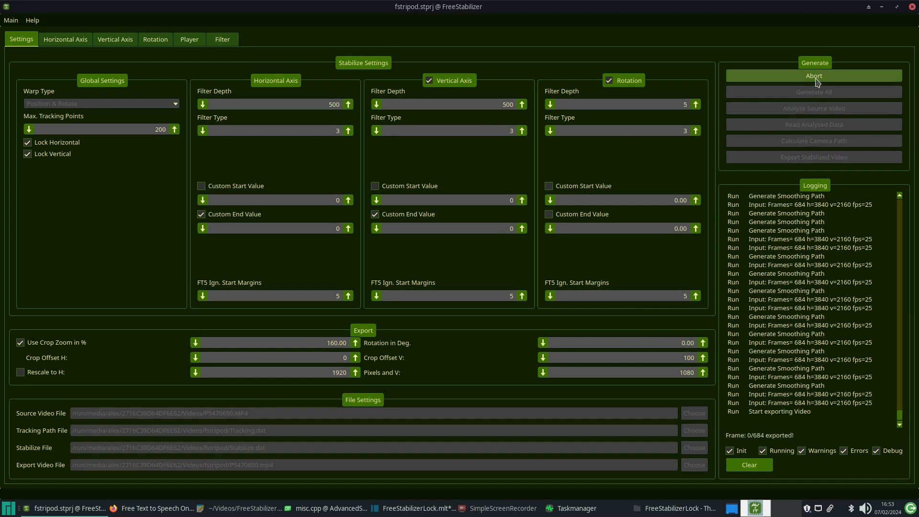
pyautogui.click(815, 77)
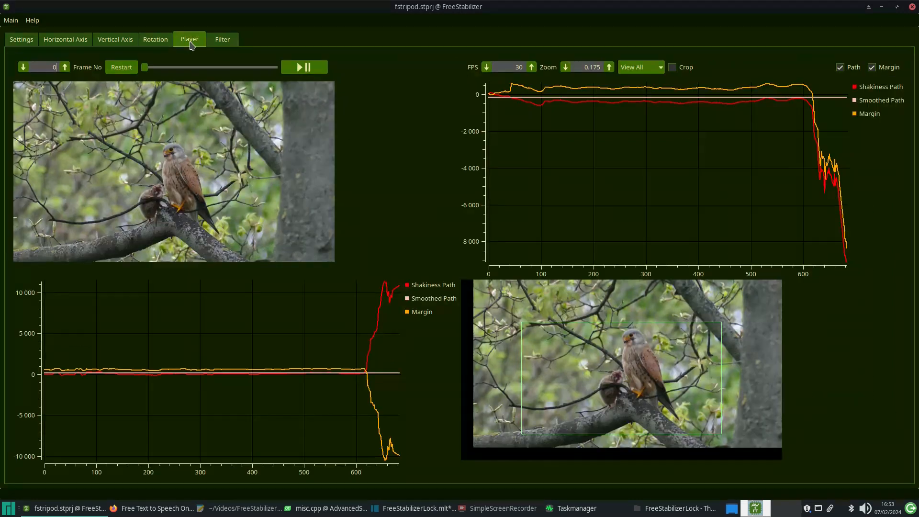
# Jump the player preview to frame 100 and play it
pyautogui.click(190, 42)
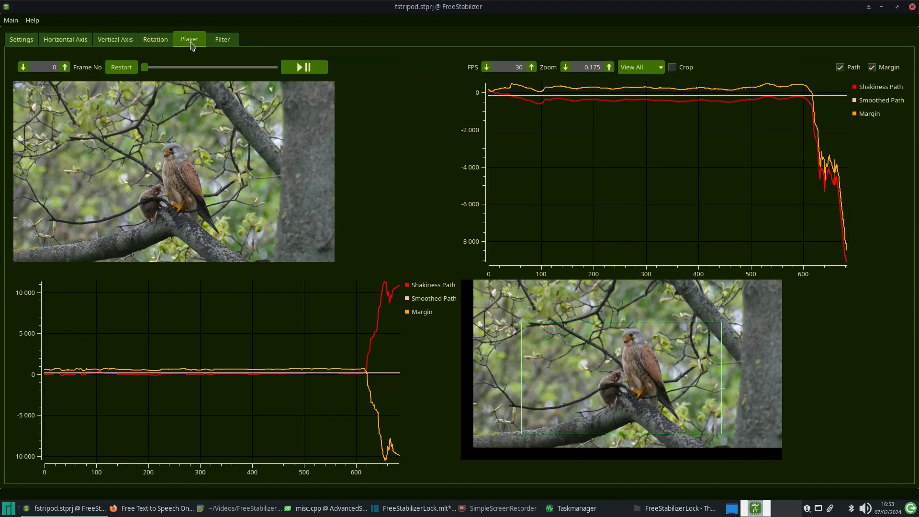
pyautogui.doubleClick(54, 69)
pyautogui.write('10')
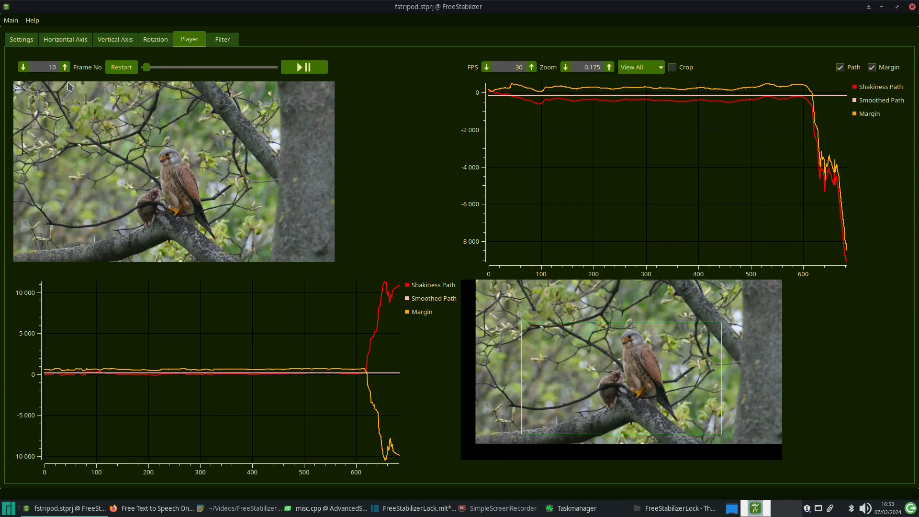
pyautogui.write('0')
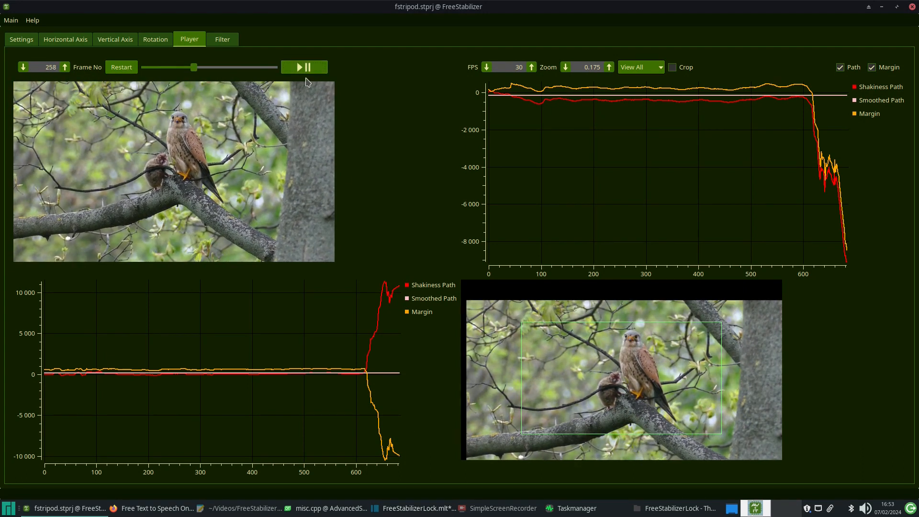
pyautogui.click(298, 67)
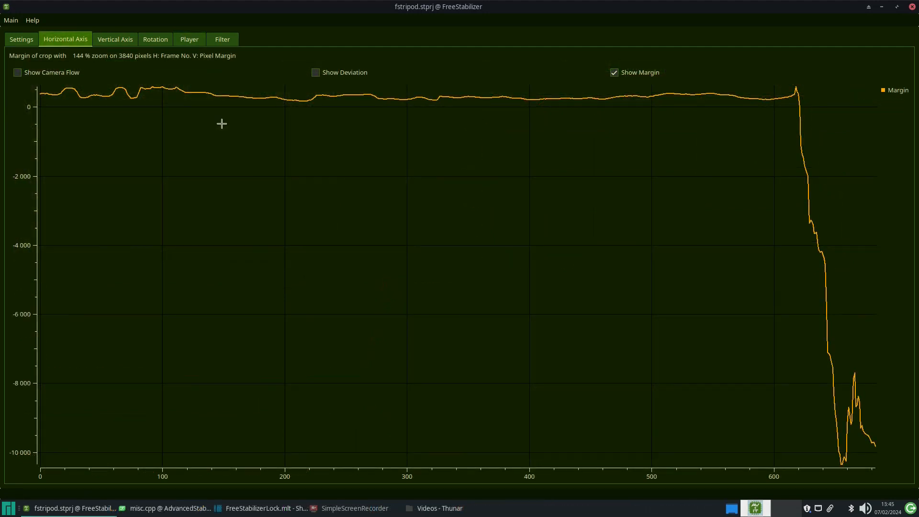
# Inspect the vertical-axis margin curve by zooming and panning its chart
pyautogui.click(115, 39)
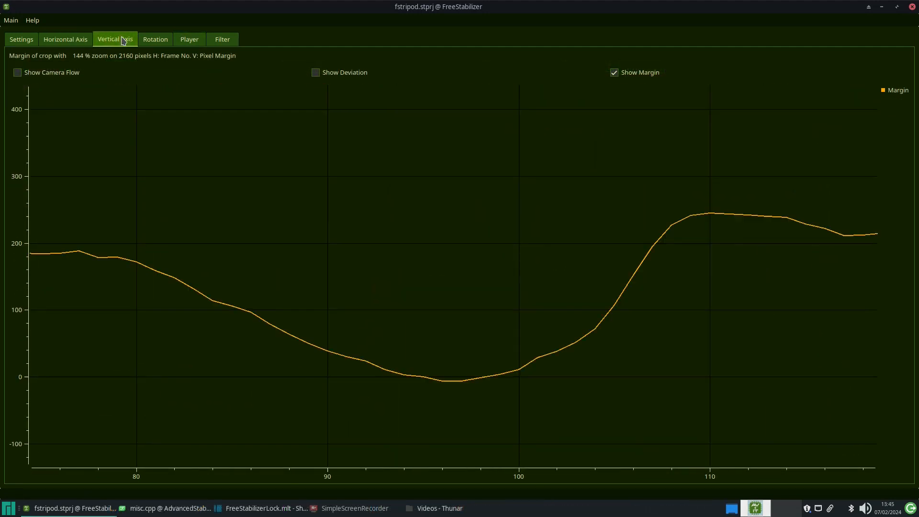
pyautogui.moveTo(121, 163); pyautogui.dragTo(347, 273)
pyautogui.scroll(-3, 304, 162)
pyautogui.scroll(4, 304, 162)
pyautogui.scroll(10, 284, 232)
pyautogui.moveTo(158, 229); pyautogui.dragTo(327, 303)
pyautogui.scroll(5, 310, 218)
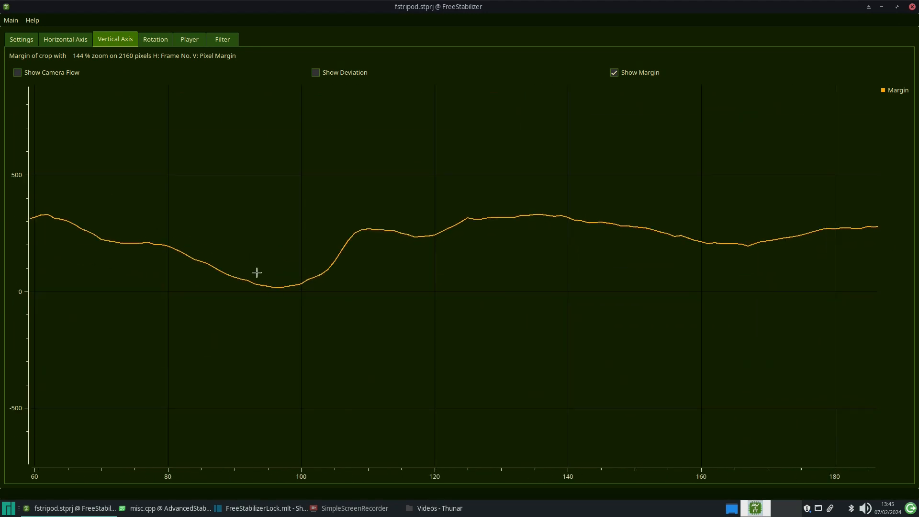
pyautogui.scroll(-8, 414, 290)
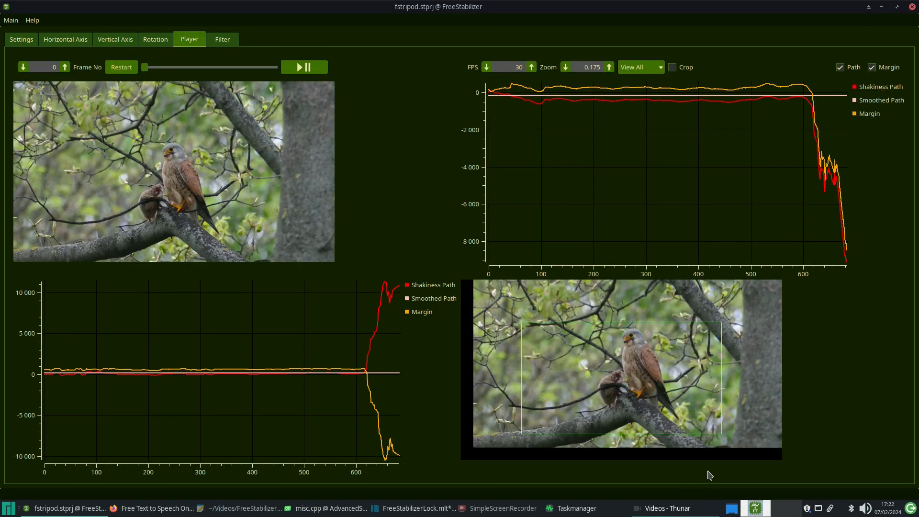
# Switch the player to View Export and increase its zoom to 0.275
pyautogui.click(661, 70)
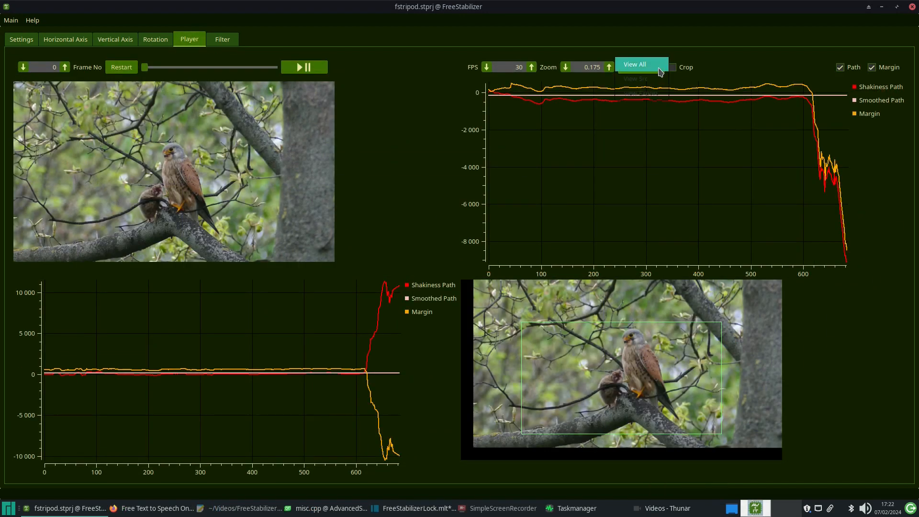
pyautogui.click(646, 95)
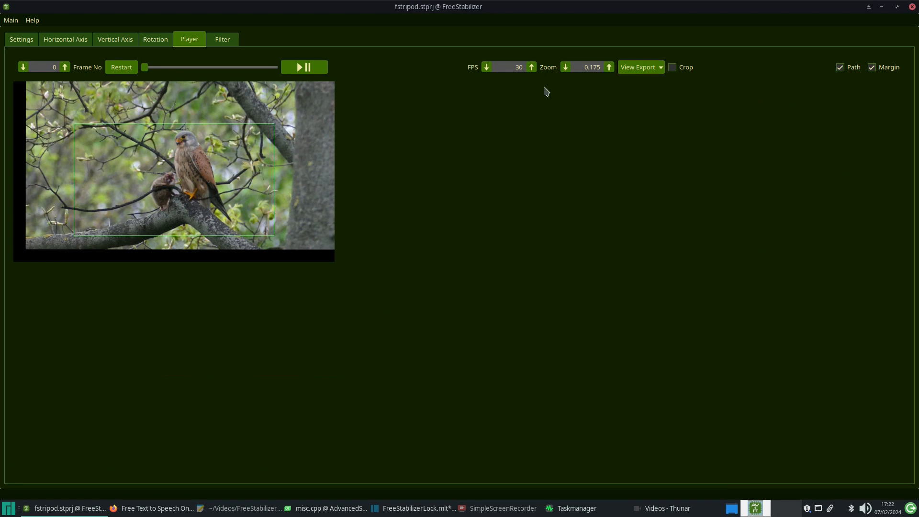
pyautogui.click(610, 67)
pyautogui.click(609, 67)
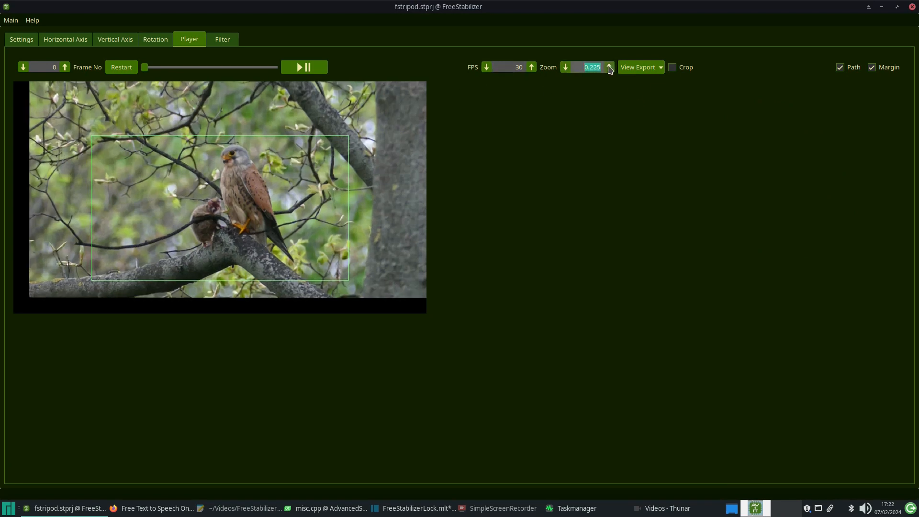
pyautogui.click(609, 67)
pyautogui.click(610, 68)
# Show the cropped export view at zoom 0.575 and play it
pyautogui.click(672, 68)
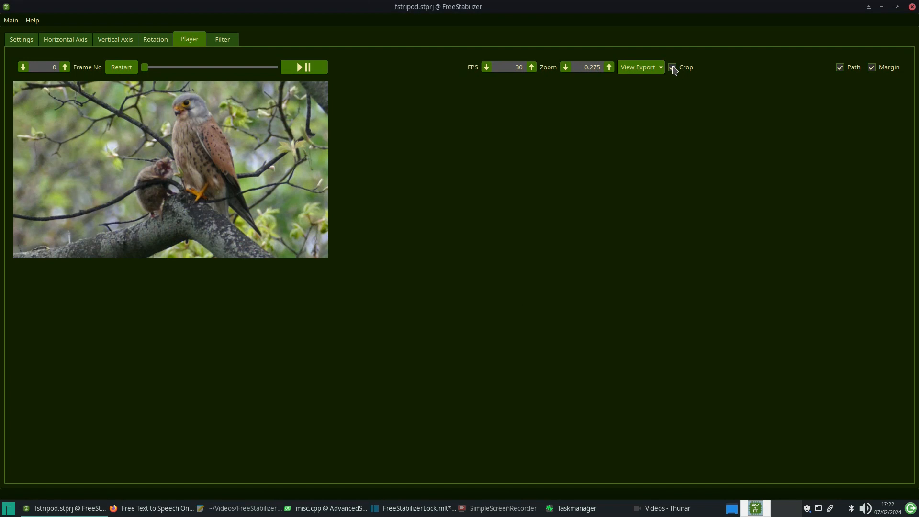
pyautogui.click(610, 67)
pyautogui.click(609, 67)
pyautogui.click(609, 67)
pyautogui.click(610, 67)
pyautogui.click(610, 67)
pyautogui.click(609, 67)
pyautogui.click(609, 67)
pyautogui.click(609, 68)
pyautogui.click(609, 67)
pyautogui.click(610, 67)
pyautogui.click(609, 68)
pyautogui.click(609, 67)
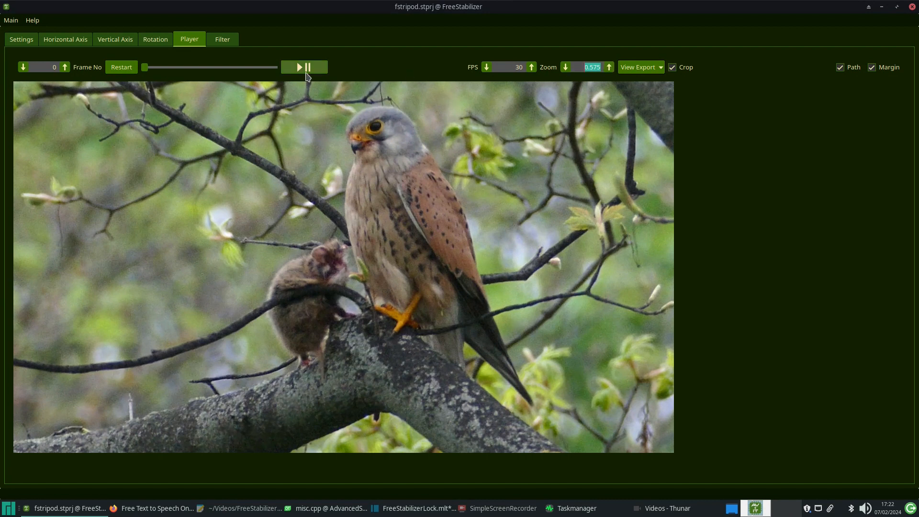
pyautogui.click(295, 72)
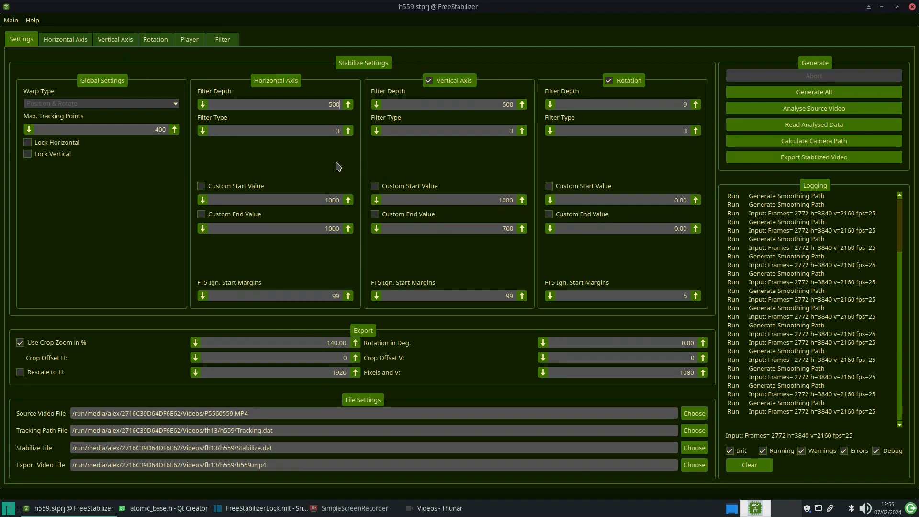
# Open the player and start playing the preview
pyautogui.click(197, 39)
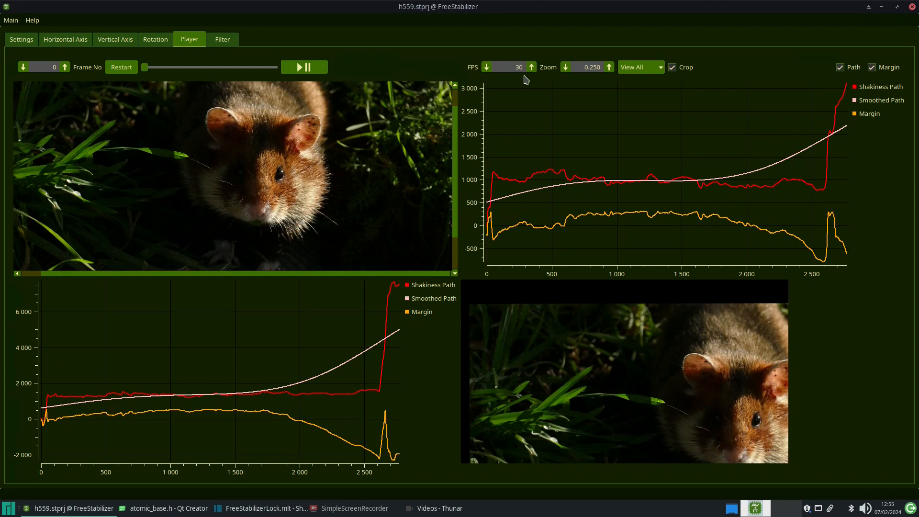
pyautogui.click(300, 69)
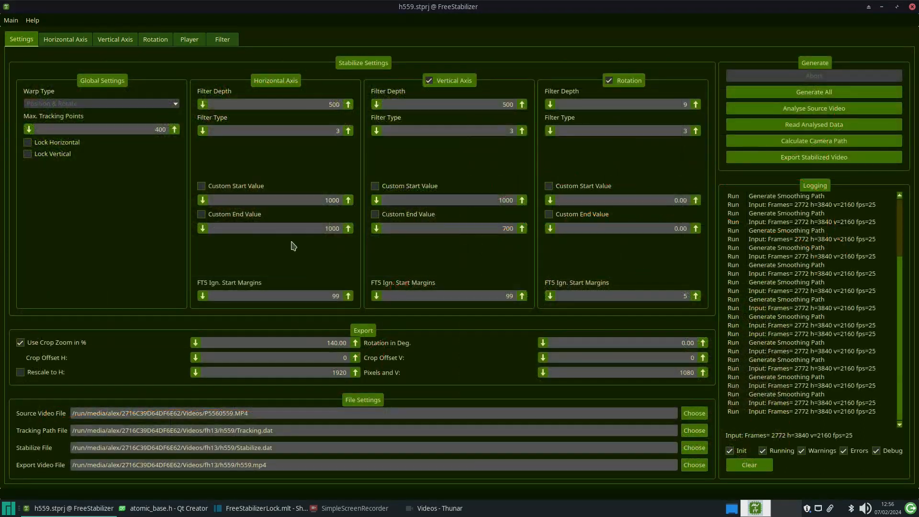
# Enable custom start values on the horizontal and vertical axes and a vertical custom end value of 1000
pyautogui.click(202, 187)
pyautogui.click(375, 186)
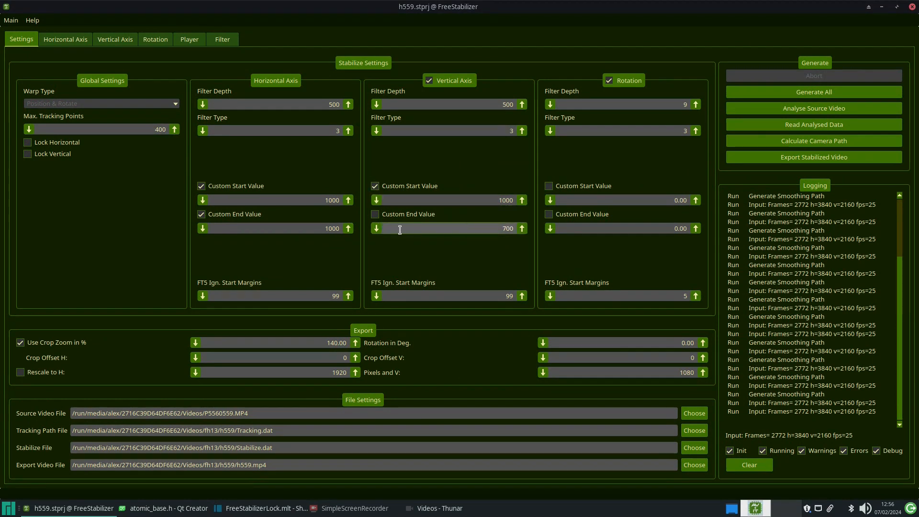
pyautogui.click(376, 215)
pyautogui.moveTo(484, 229); pyautogui.dragTo(529, 227)
pyautogui.write('1000')
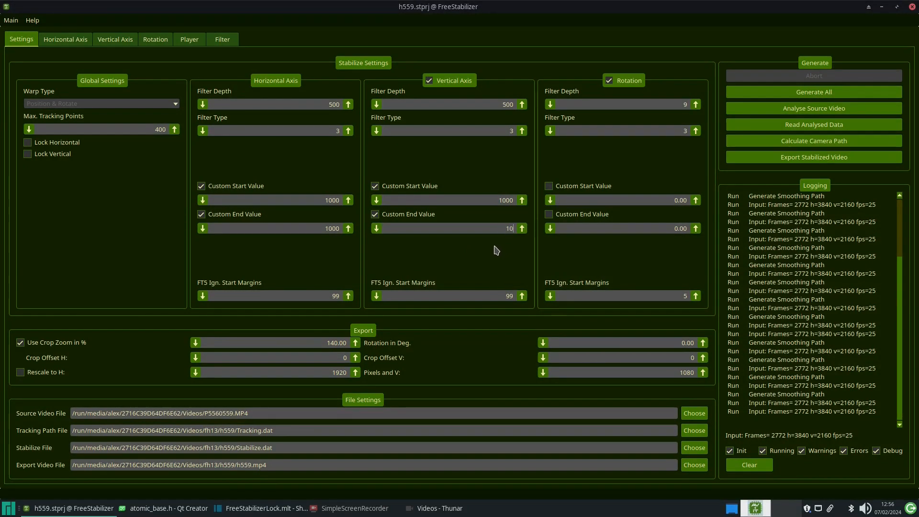
# Recalculate the camera path and review the updated curves in the player and vertical-axis chart
pyautogui.click(836, 143)
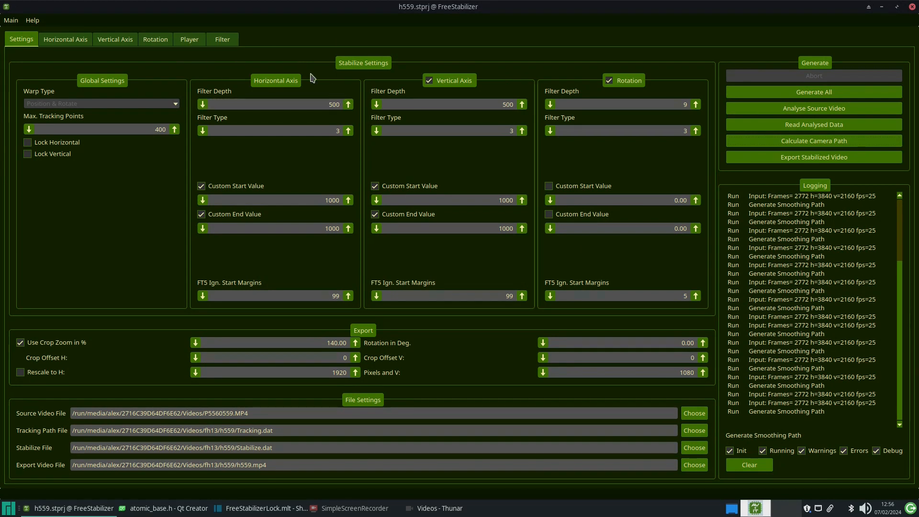
pyautogui.click(190, 44)
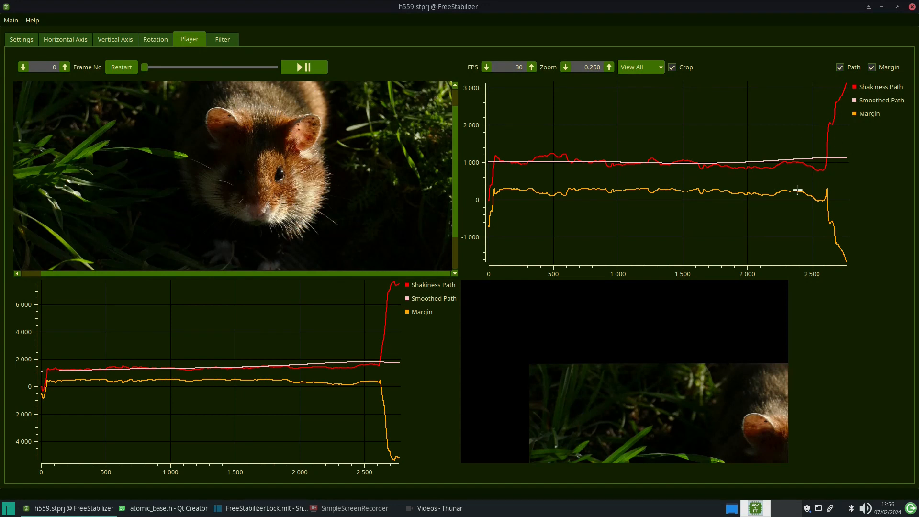
pyautogui.click(118, 41)
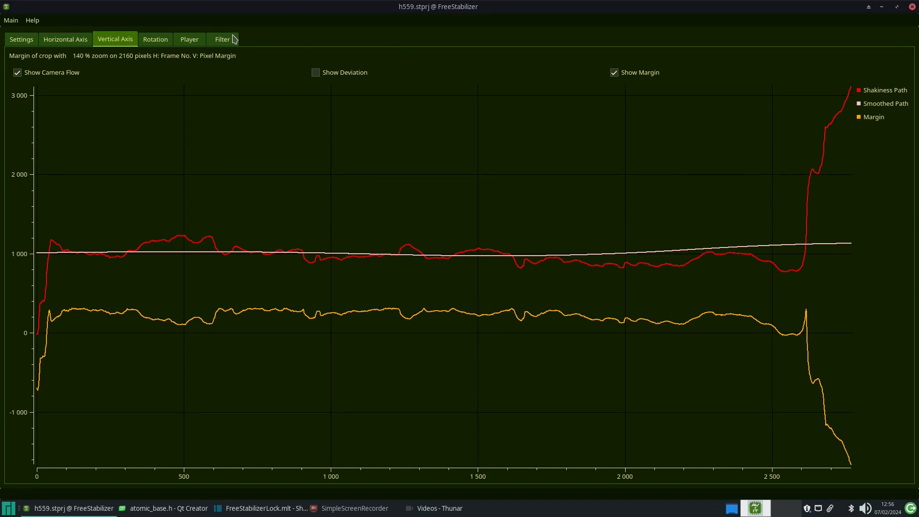
# Set the vertical axis custom end value to 700
pyautogui.click(23, 41)
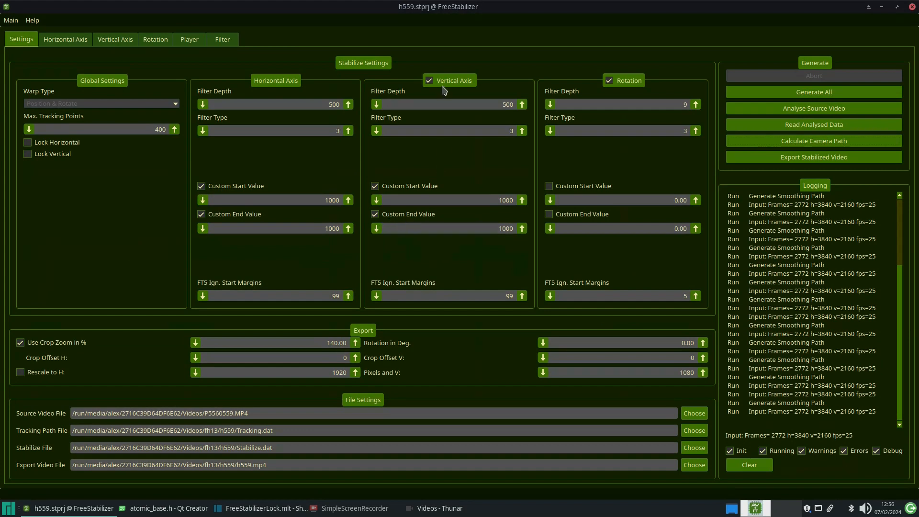
pyautogui.moveTo(497, 226); pyautogui.dragTo(505, 229)
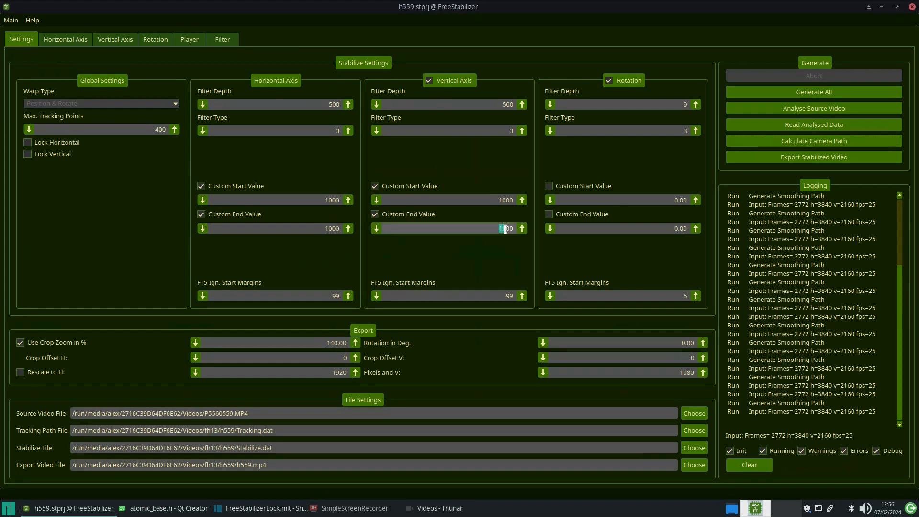
pyautogui.write('7')
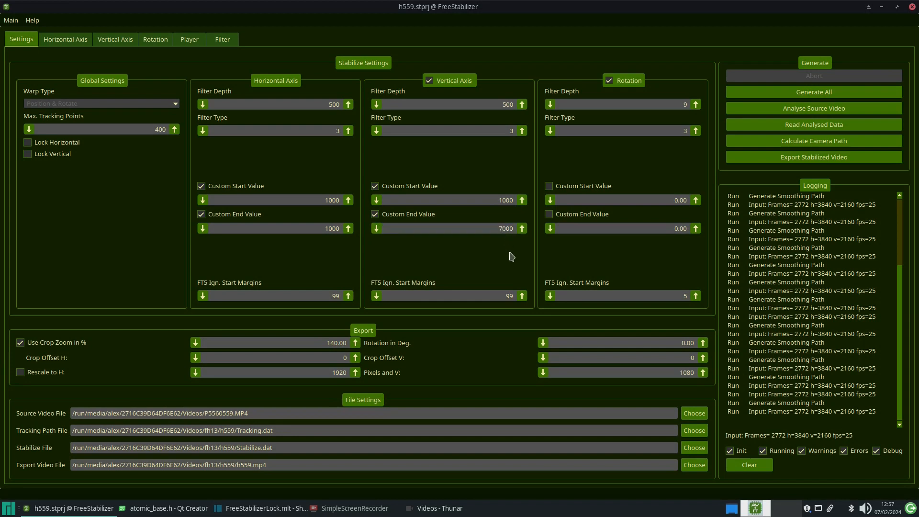
pyautogui.click(506, 225)
pyautogui.press('Delete')
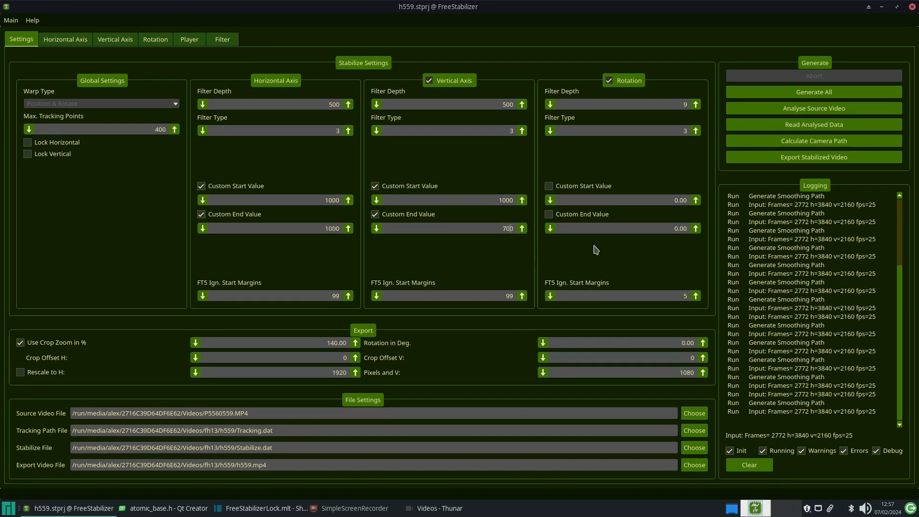
# Recalculate the camera path and view the vertical-axis curves
pyautogui.click(792, 144)
pyautogui.click(106, 44)
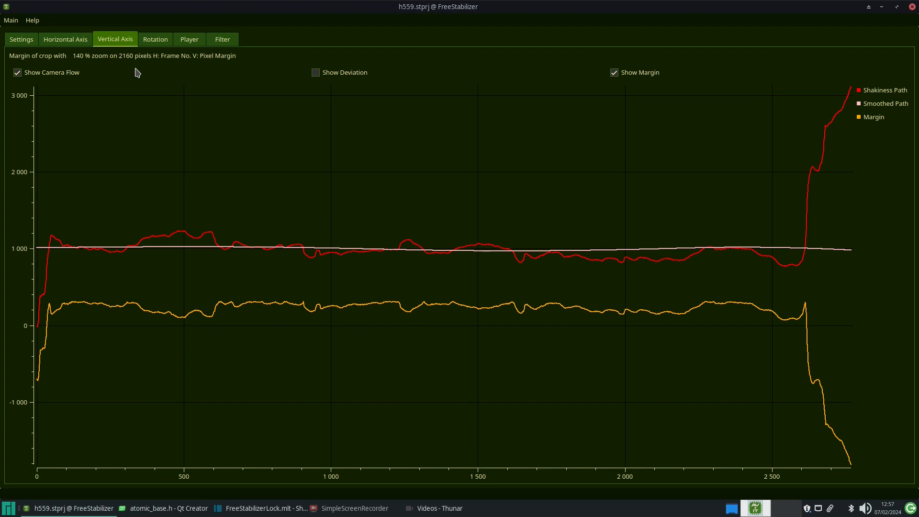
# Return to the player and play the preview
pyautogui.click(190, 45)
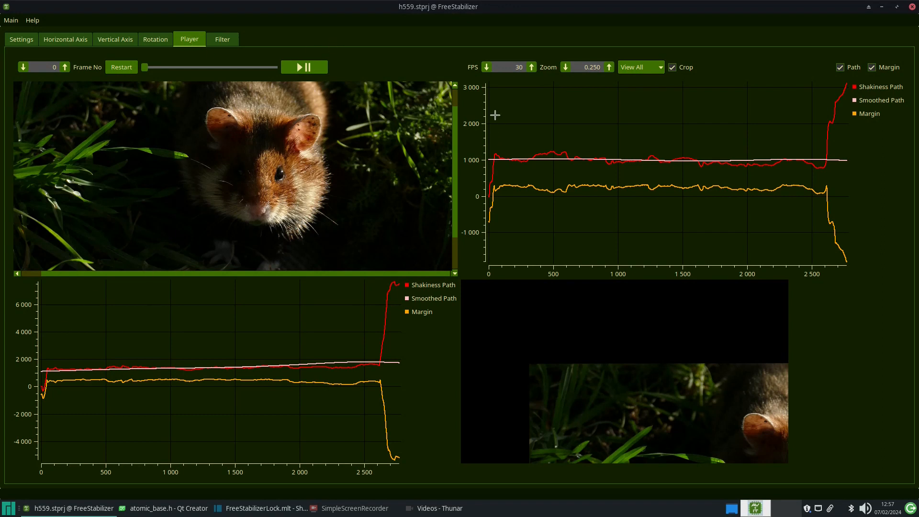
pyautogui.click(299, 67)
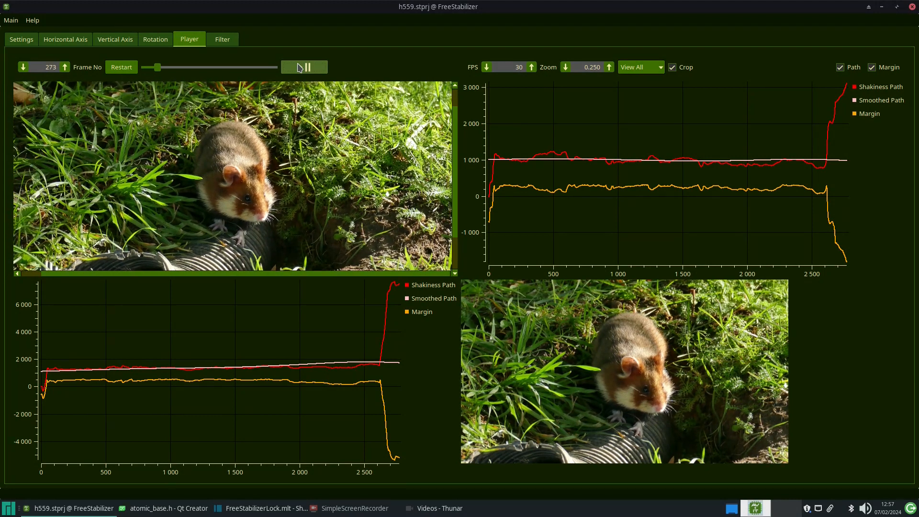
# Switch the player to View Export and raise its zoom to 0.550
pyautogui.click(660, 68)
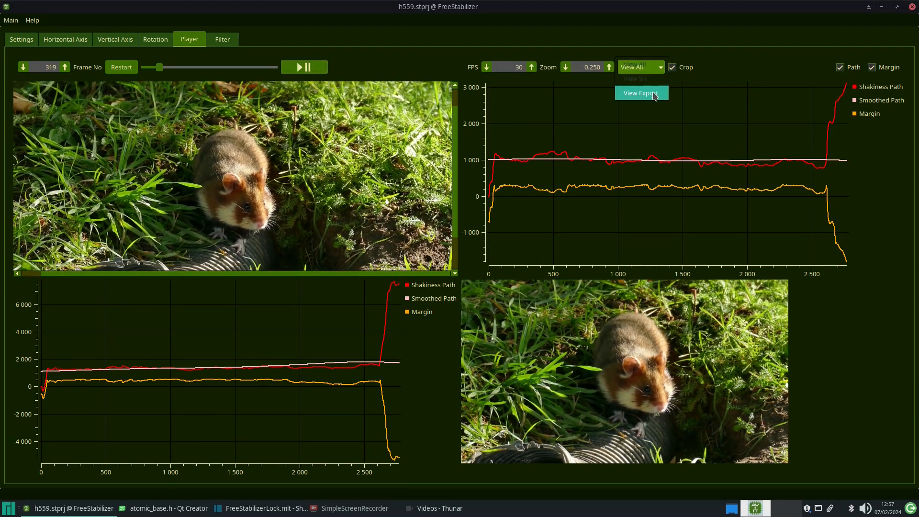
pyautogui.click(655, 95)
pyautogui.click(609, 70)
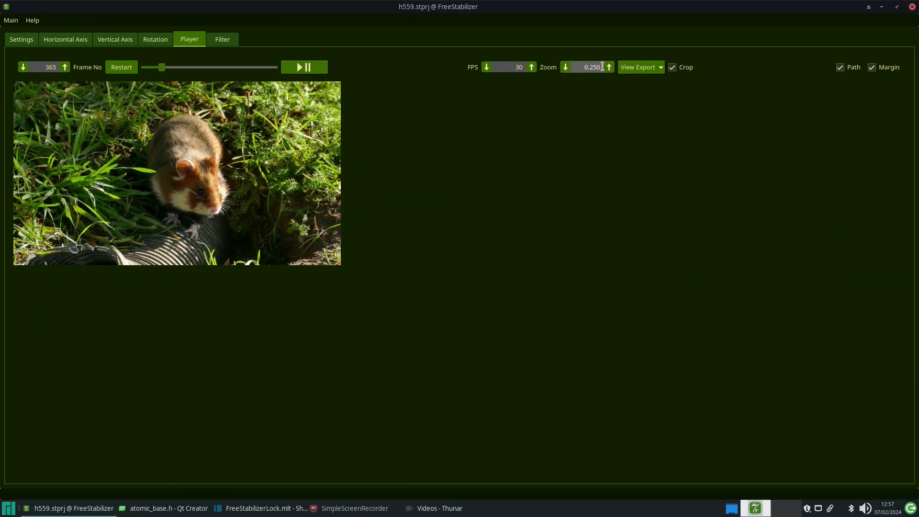
pyautogui.click(611, 70)
pyautogui.click(611, 70)
pyautogui.click(611, 70)
pyautogui.click(611, 70)
pyautogui.click(610, 70)
pyautogui.click(611, 70)
pyautogui.click(611, 69)
pyautogui.click(611, 70)
pyautogui.click(611, 70)
pyautogui.click(611, 69)
pyautogui.click(610, 70)
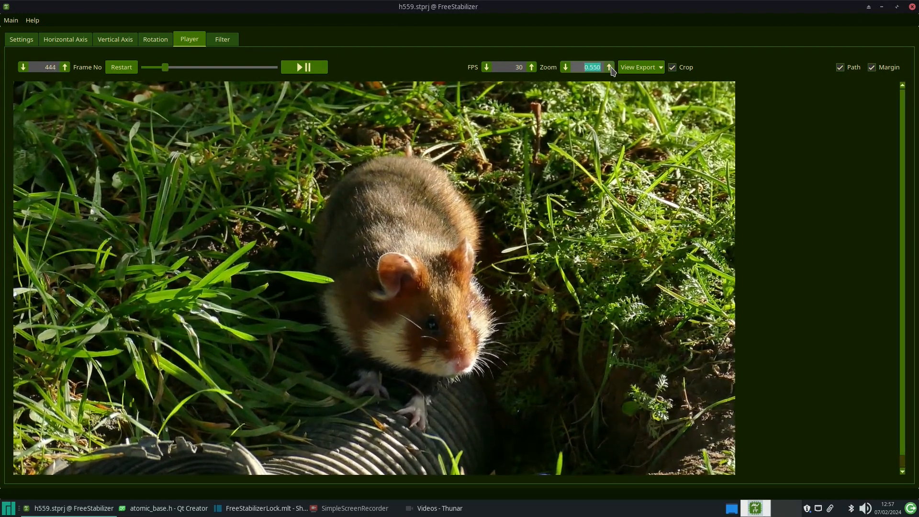